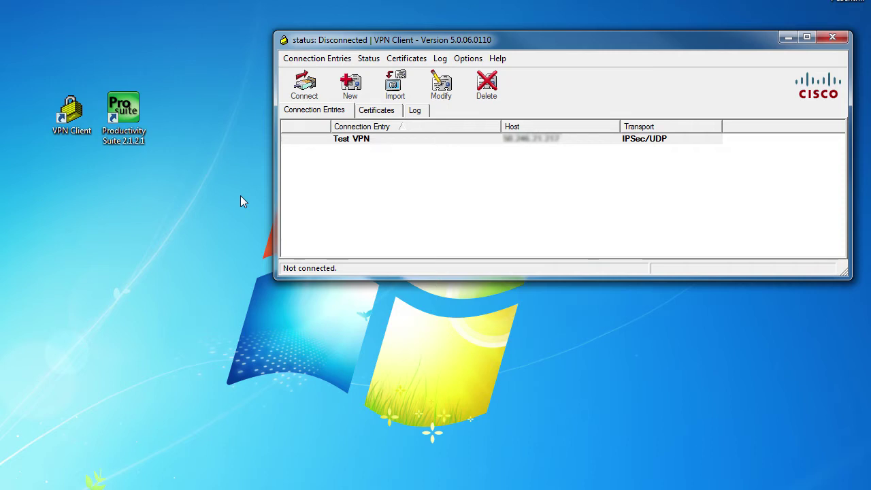
Connect the Cisco VPN Client to the Test VPN entry and submit the account password
{"action": "left_click", "coordinate": [303, 87]}
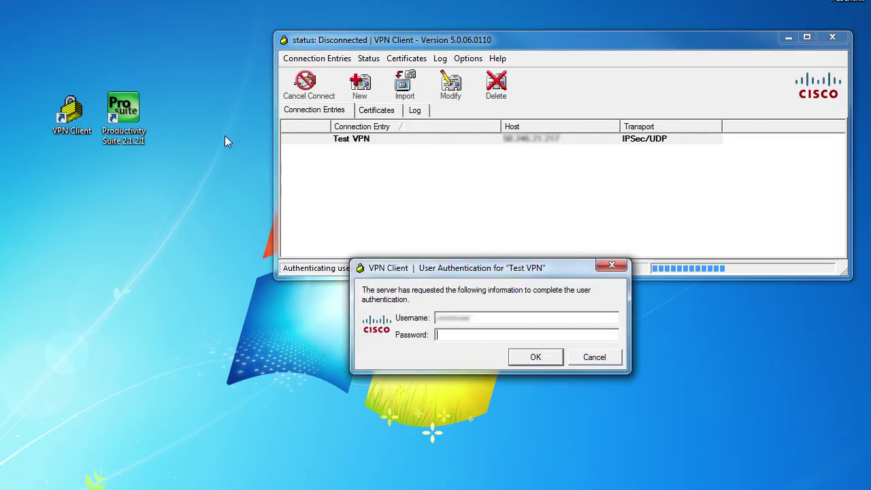
{"action": "type", "text": "*******"}
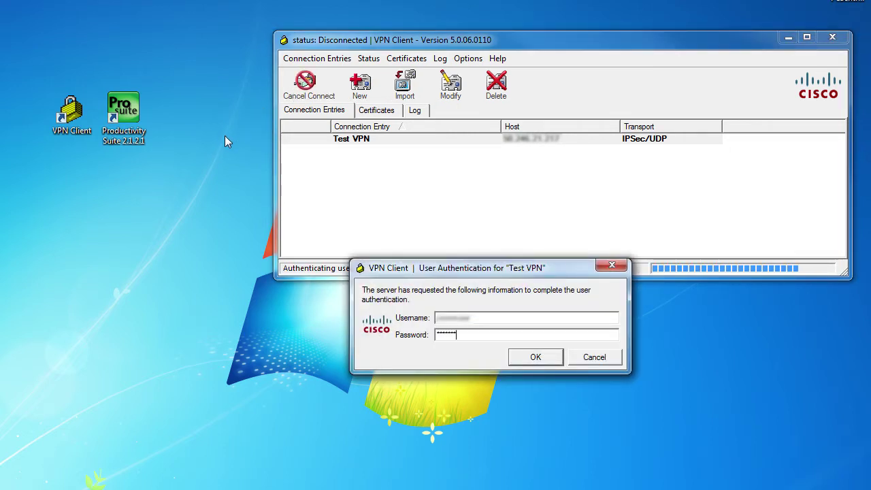
{"action": "key", "text": "Return"}
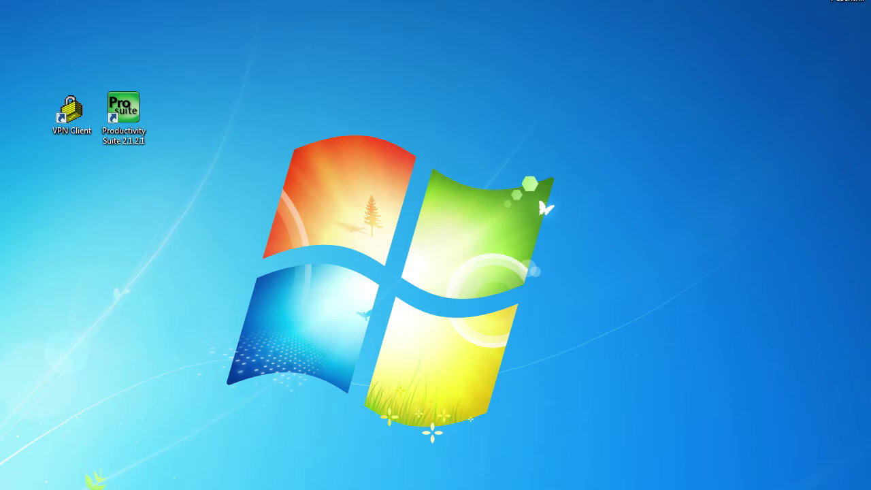
Launch Productivity Suite and start a new project using the P2-550 CPU
{"action": "double_click", "coordinate": [121, 108]}
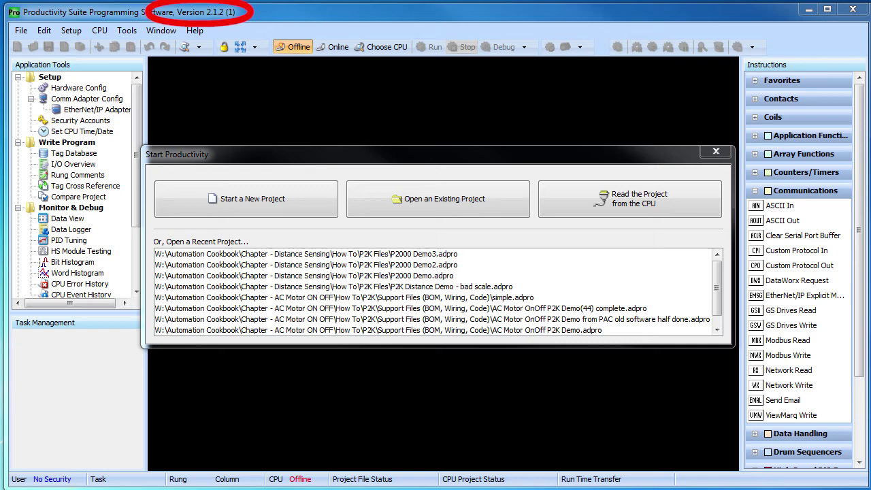
{"action": "left_click", "coordinate": [219, 202]}
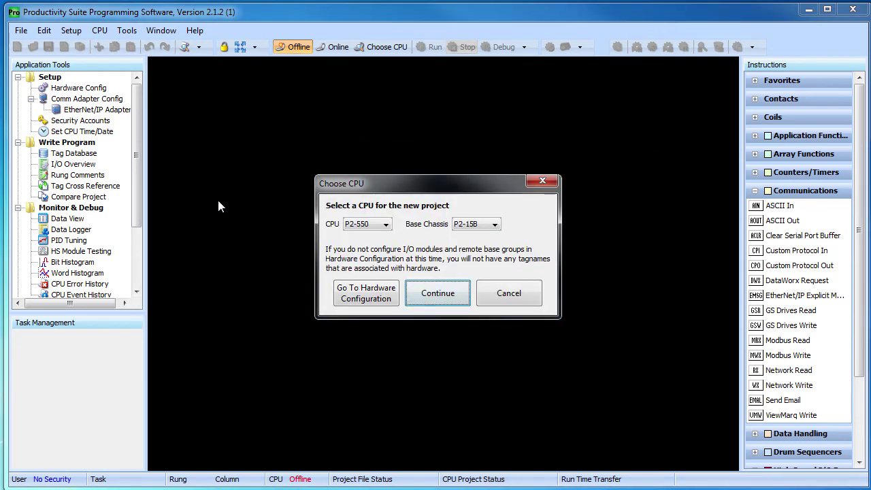
{"action": "left_click", "coordinate": [444, 301]}
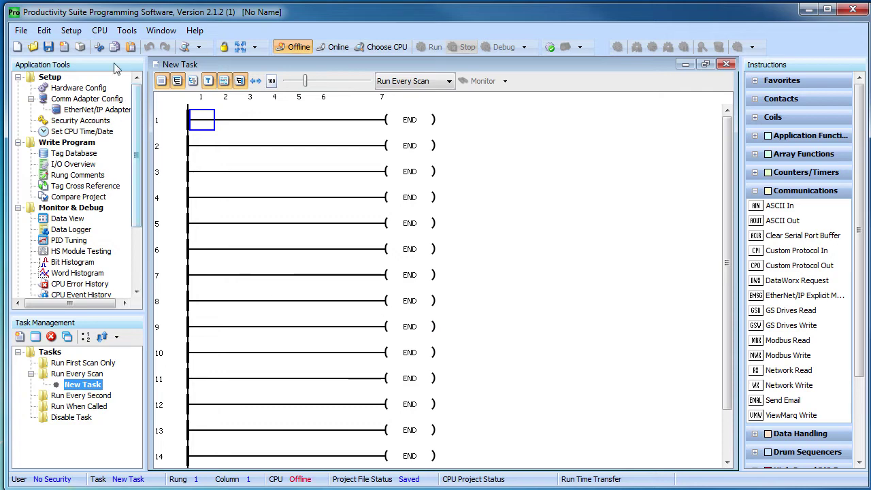
Add a user-defined Ethernet CPU connection P2-VPN at IP 172.16.0.117, port 9999
{"action": "left_click", "coordinate": [99, 30]}
{"action": "left_click", "coordinate": [114, 77]}
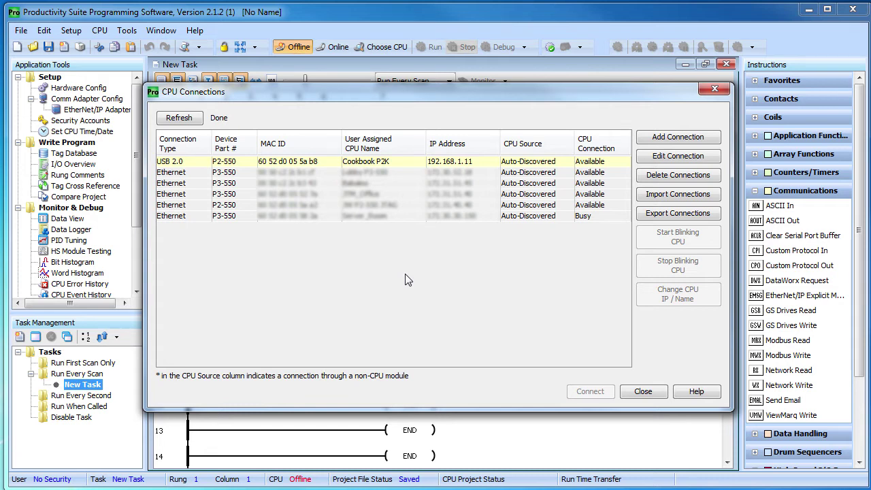
{"action": "left_click", "coordinate": [663, 139]}
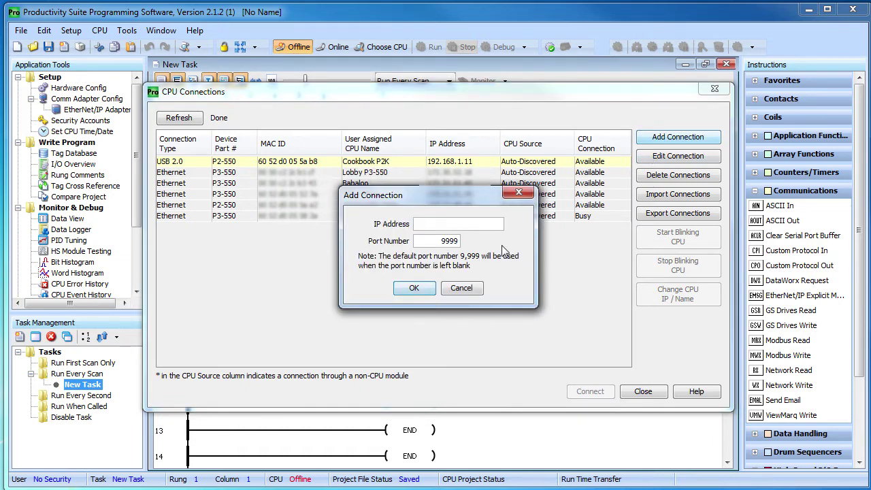
{"action": "type", "text": "172.16.0."}
{"action": "type", "text": "117"}
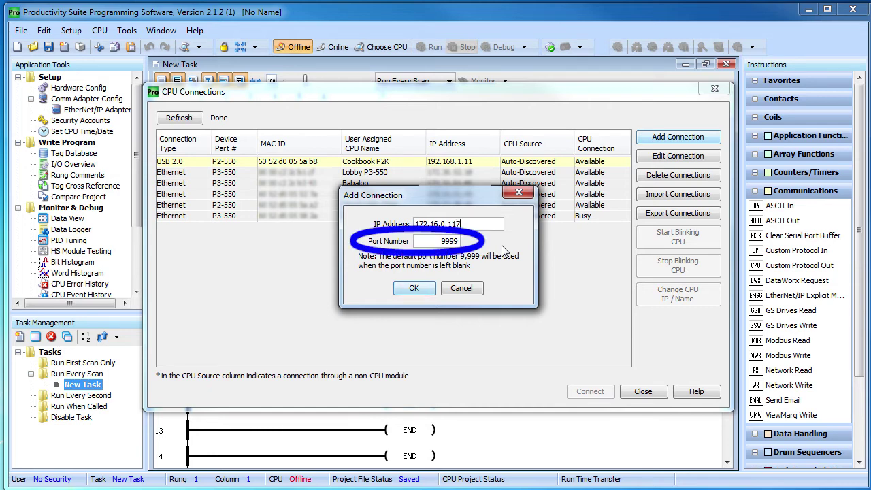
{"action": "left_click", "coordinate": [415, 289]}
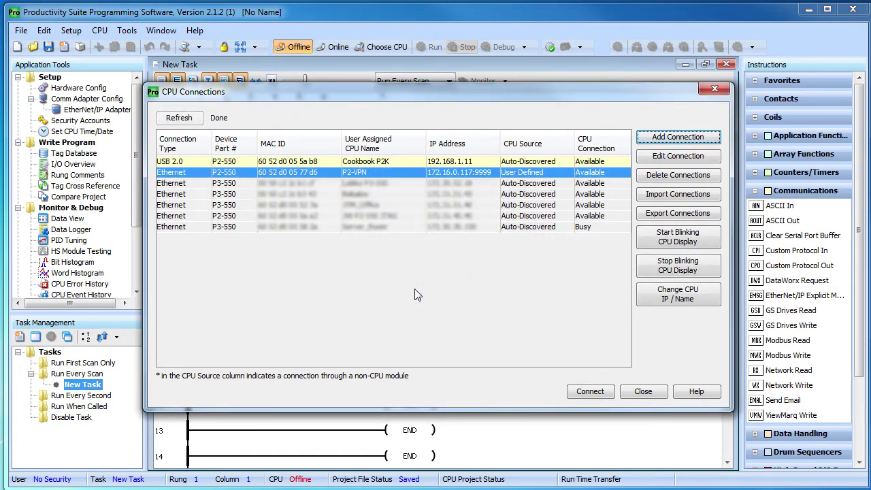
Go online with the P2-VPN controller, keeping the PC project rather than the CPU's
{"action": "left_click", "coordinate": [590, 392]}
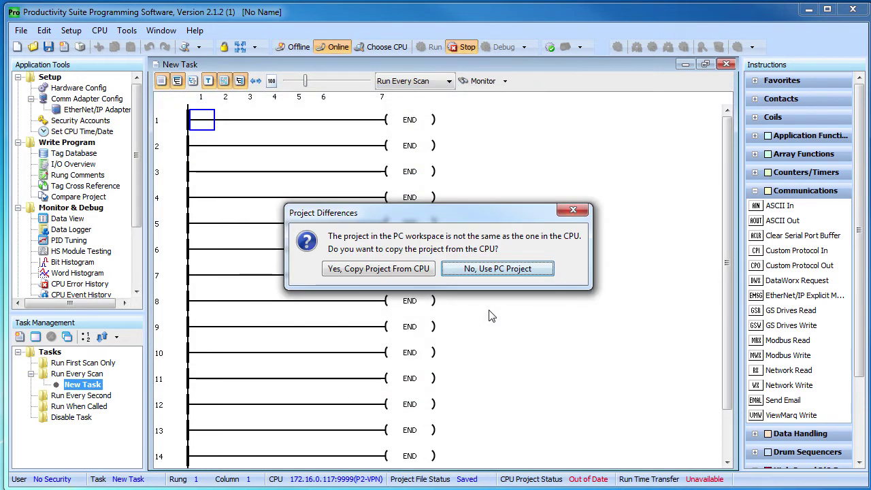
{"action": "left_click", "coordinate": [487, 269]}
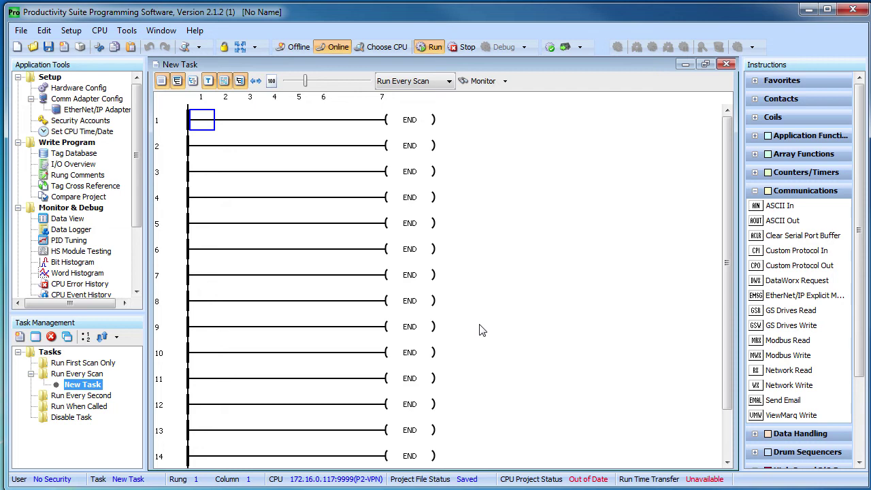
Ping the controller at 172.16.0.117 from the Command Prompt
{"action": "type", "text": "ping 172.16.0.117"}
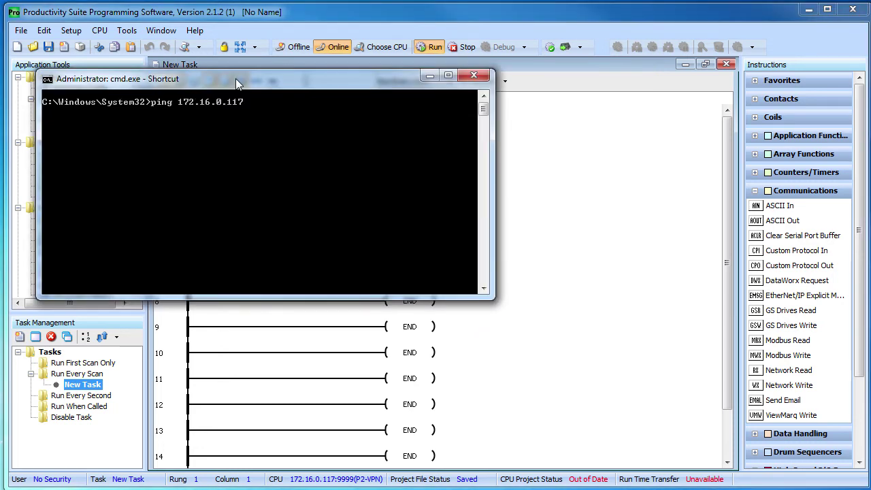
{"action": "key", "text": "Return"}
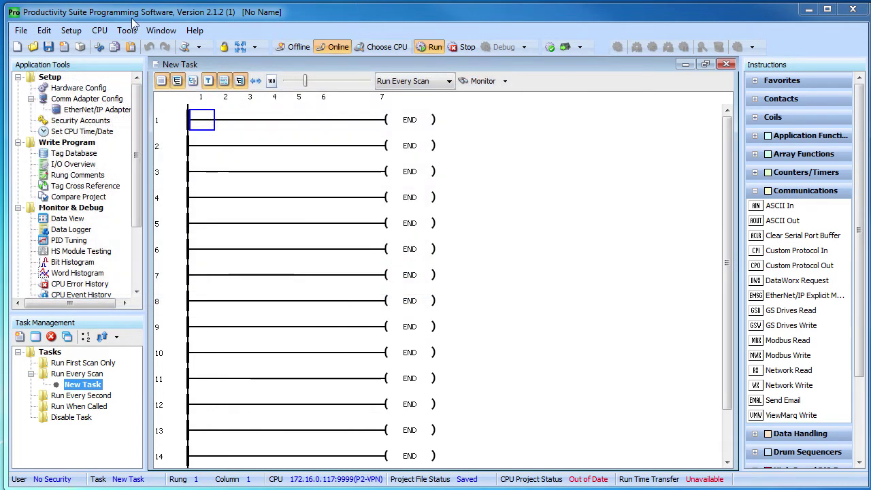
Show the Connection settings in Tools > Options, with the 3-second remote CPU timeout
{"action": "left_click", "coordinate": [127, 31]}
{"action": "left_click", "coordinate": [153, 293]}
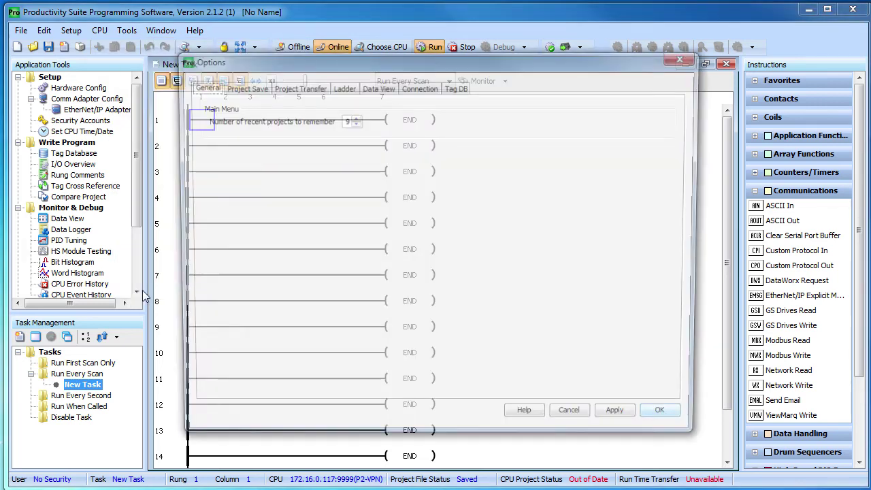
{"action": "left_click", "coordinate": [412, 92]}
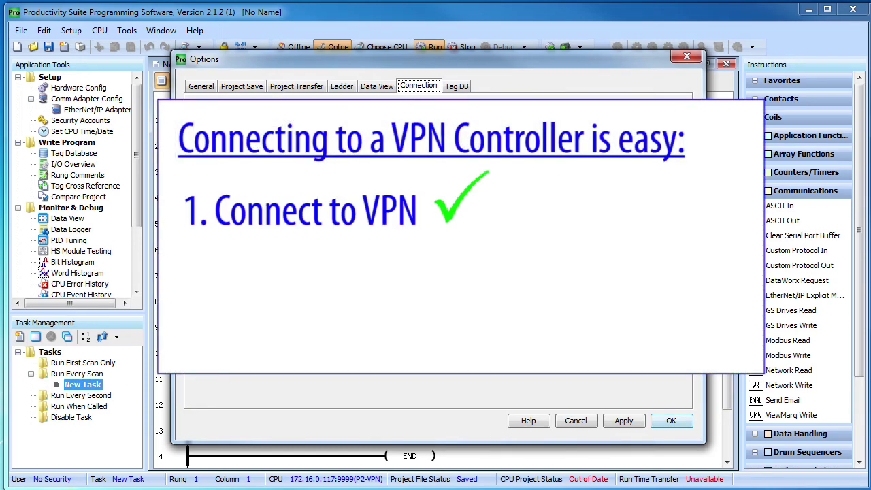
Accept the Options dialog to return to the online New Task ladder
{"action": "left_click", "coordinate": [670, 422]}
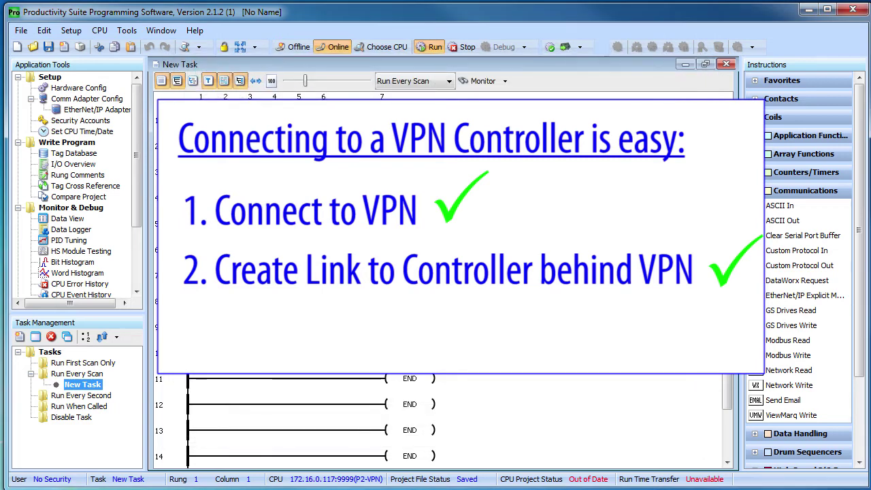